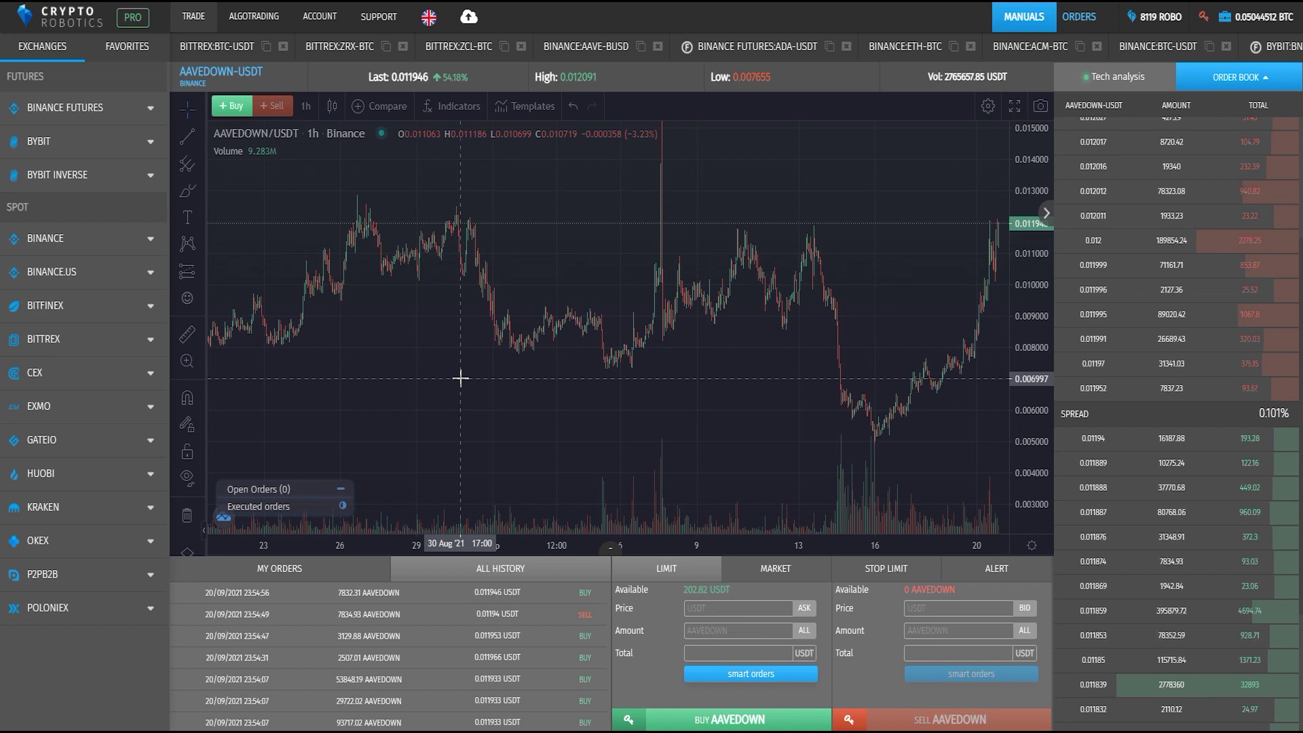
Open the automated trading tools and the trading robots catalog on the All Robots tab
click(253, 17)
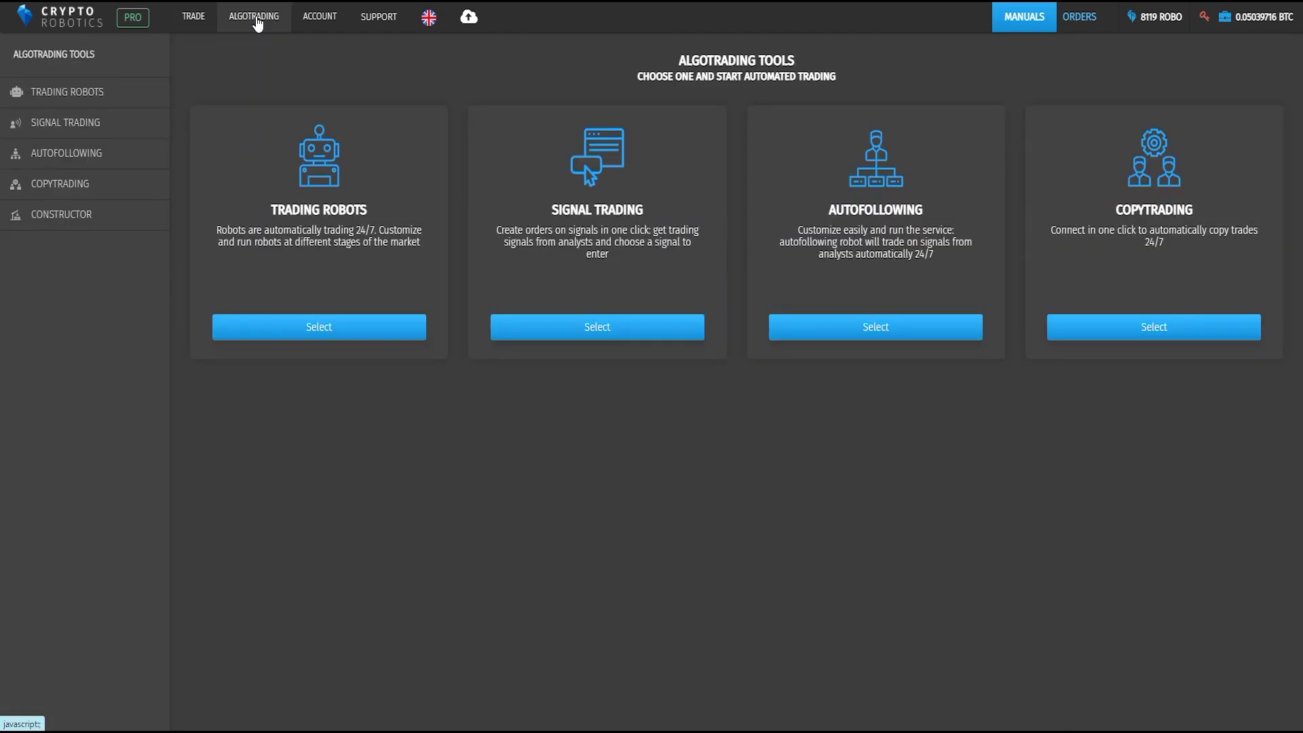
click(316, 327)
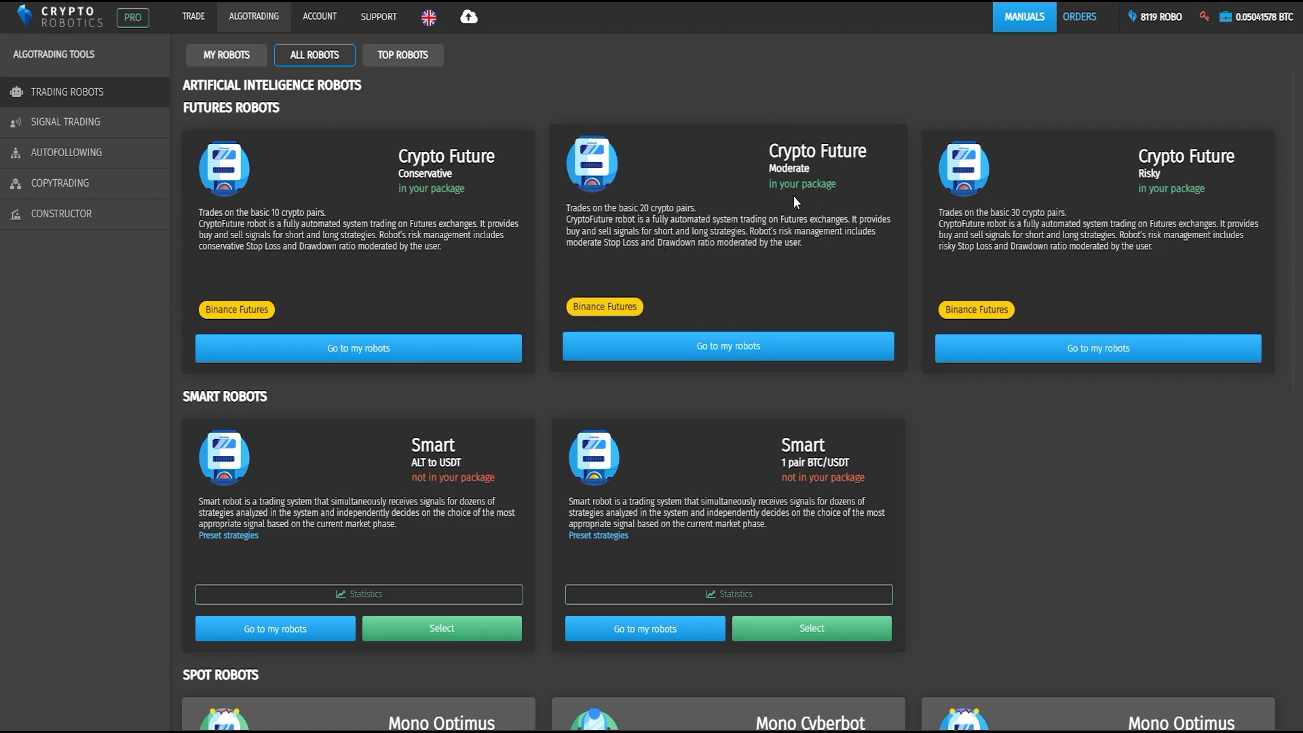
Open management for the moderate Crypto Future robot 16914 from your robots list
click(660, 346)
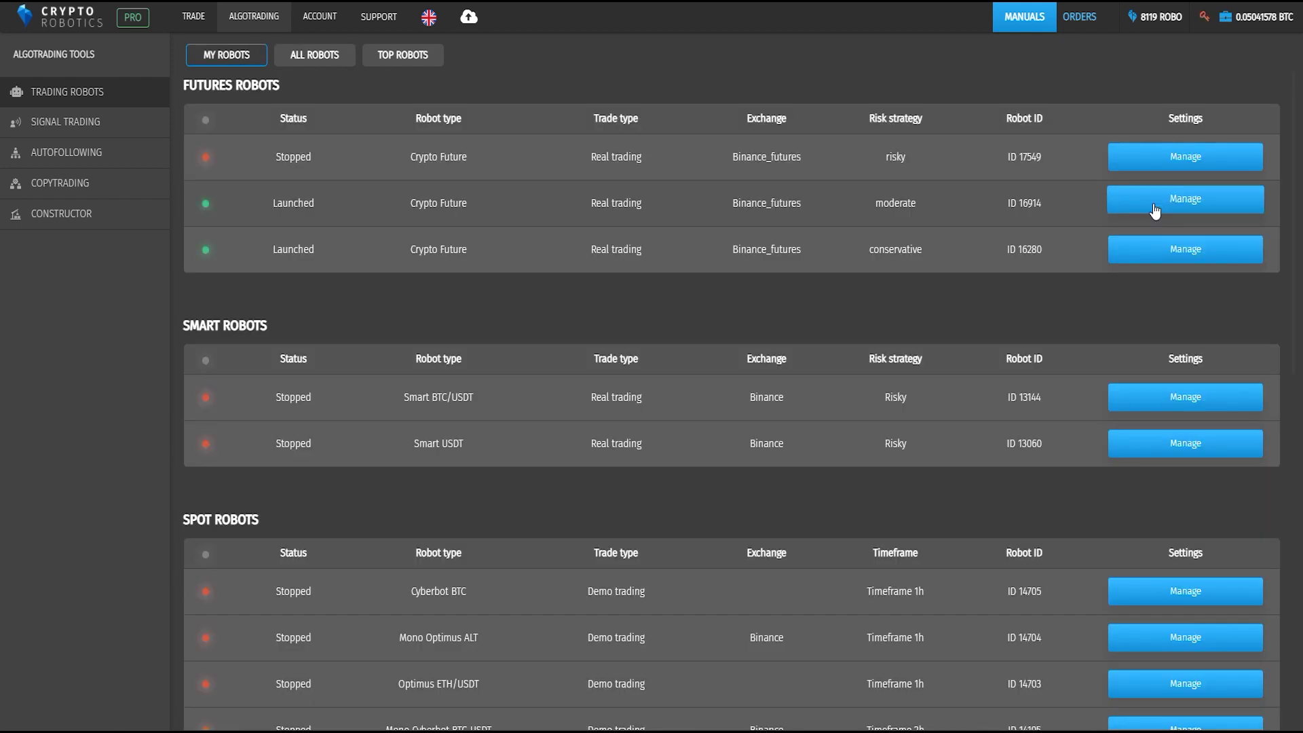
click(1153, 209)
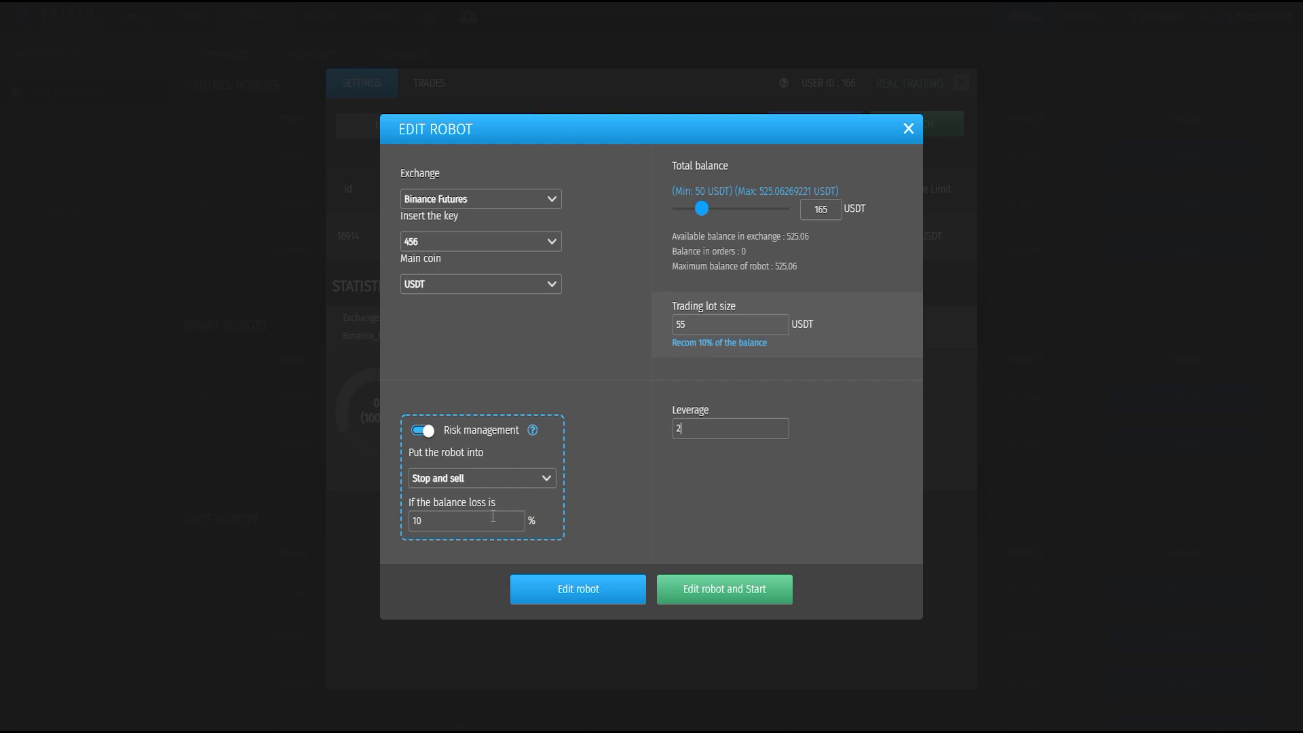
Keep 'Stop and sell' as the risk management action at 10% balance loss
click(516, 470)
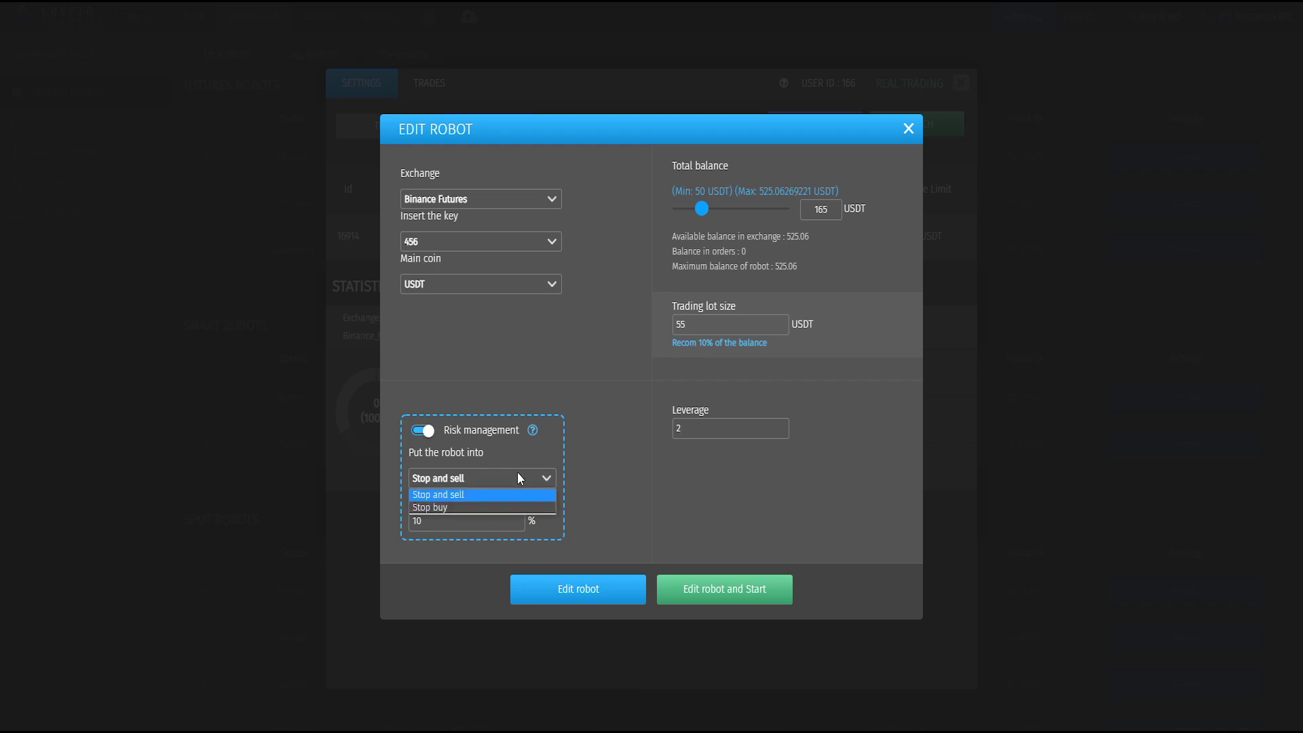
click(517, 472)
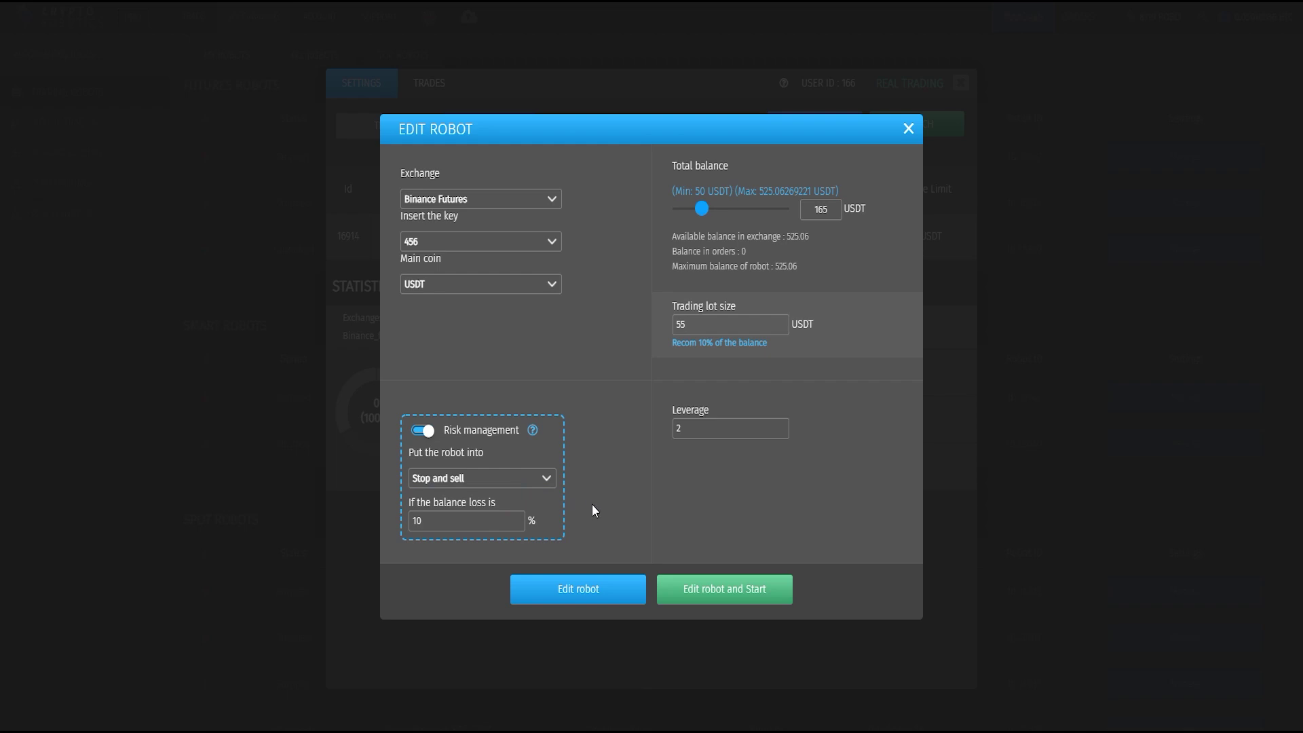
Save the edited settings and start robot 16914, then review its statistics
click(721, 589)
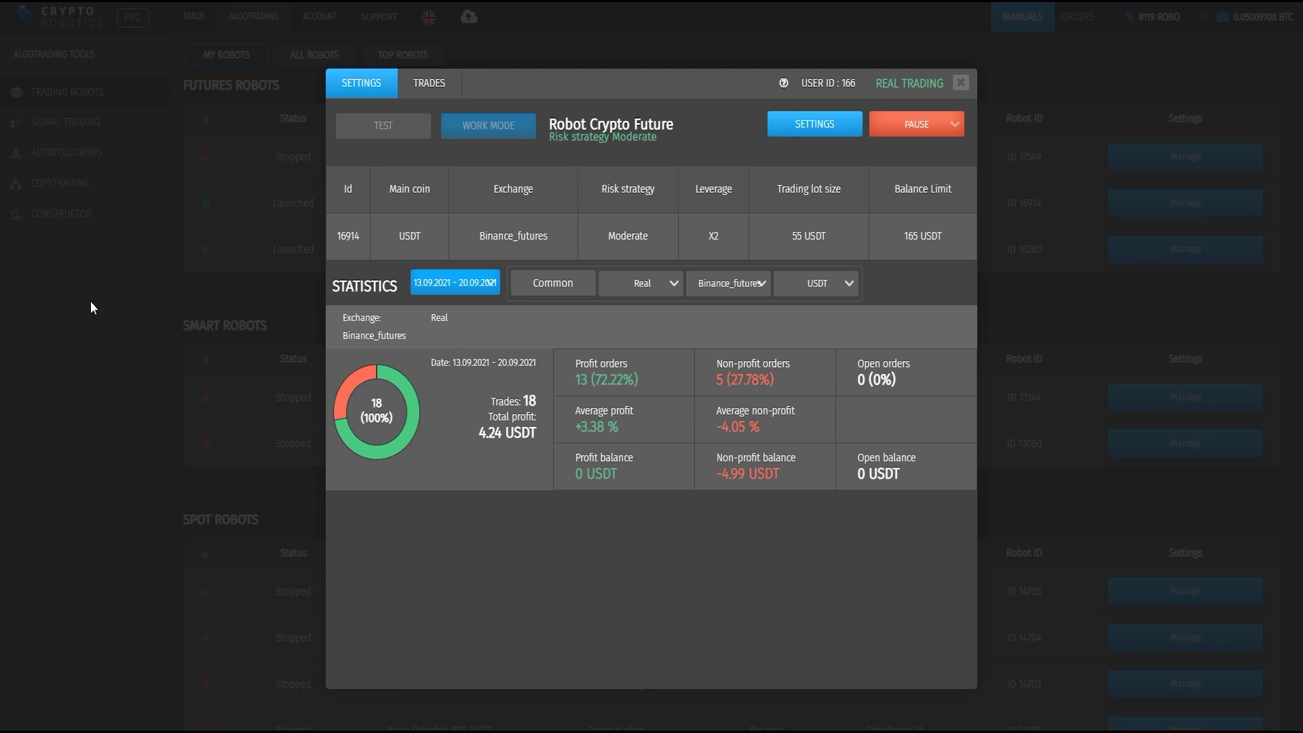
Show robot 16914's closed Binance futures trades with prices, times and profits
click(430, 82)
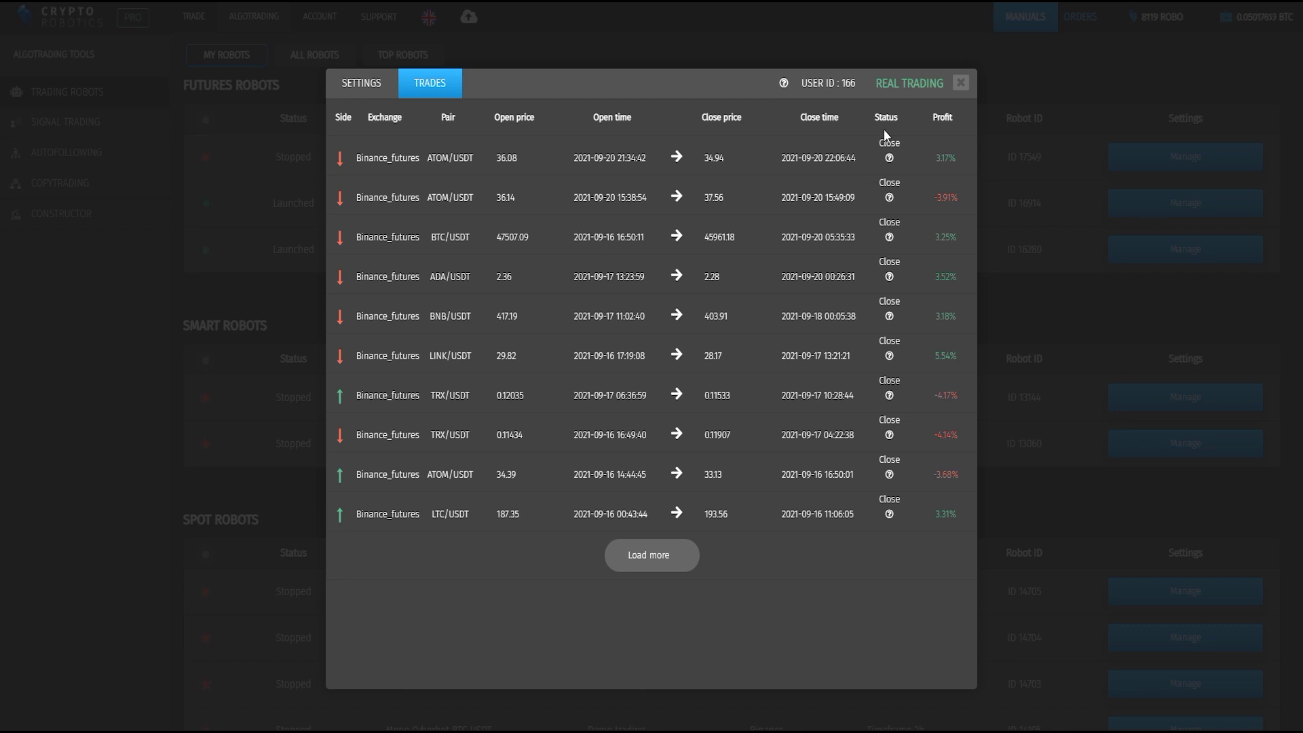
Close robot 16914's trade history window to return to the robots list
click(961, 84)
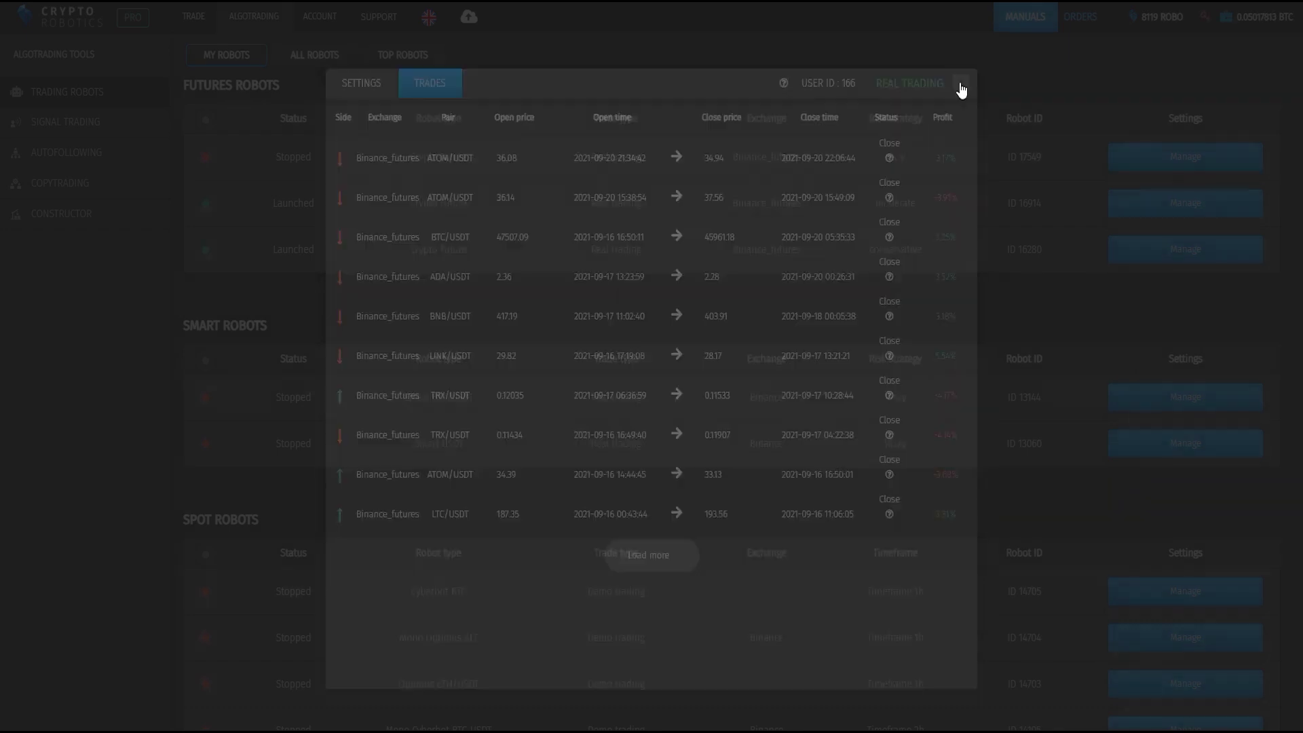